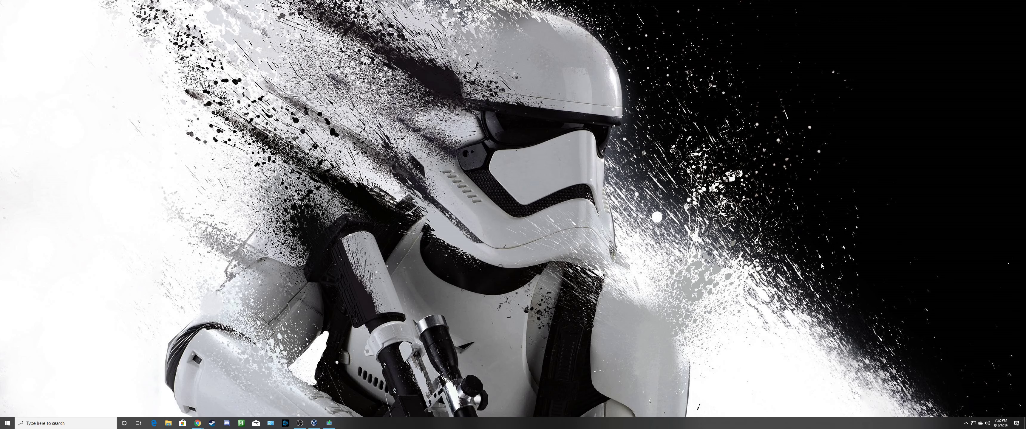
- View the Windows 10 download page in Chrome, and bring up the Windows 10 Setup tool with the browser minimized
left_click(198, 423)
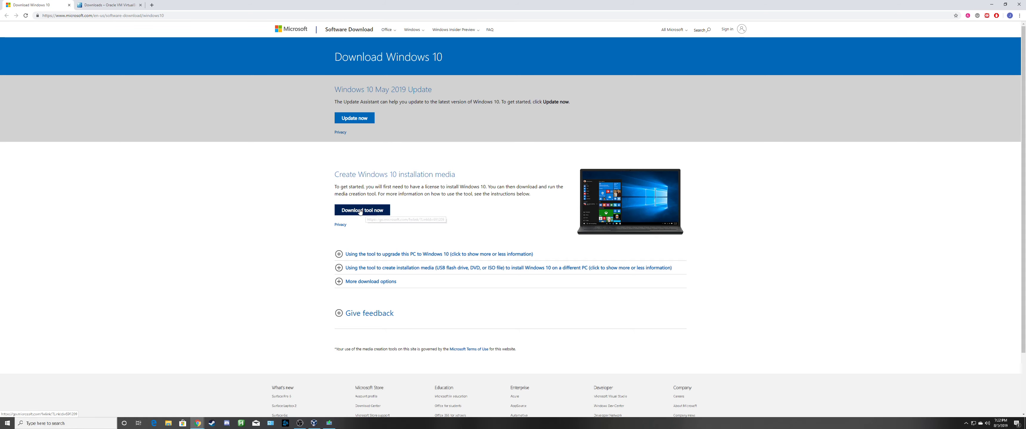
mouse_move(330, 423)
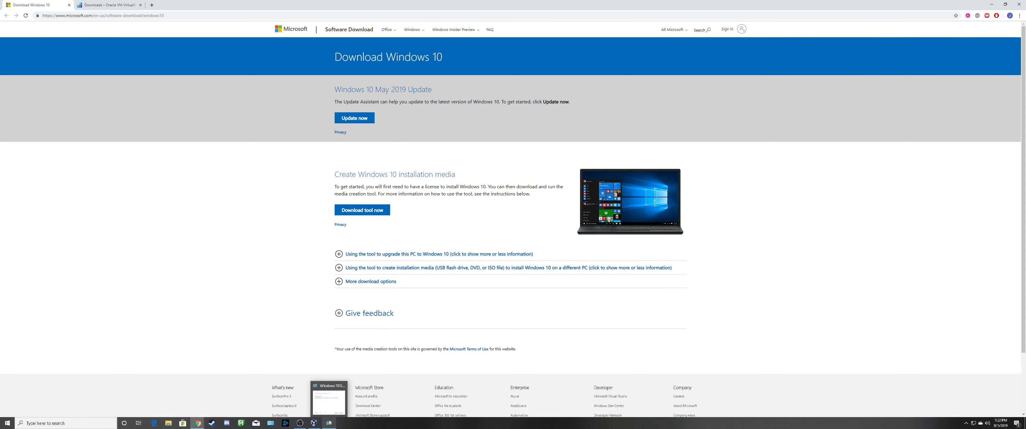
left_click(330, 423)
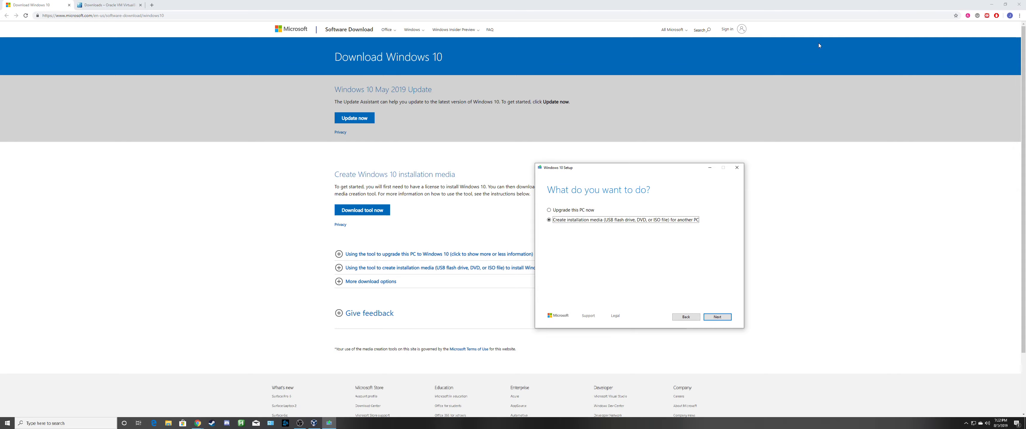
left_click(987, 4)
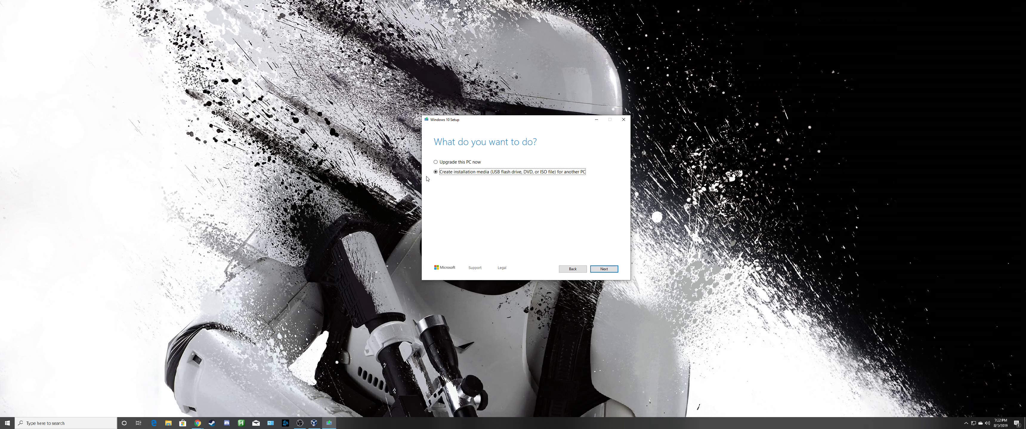
- Create installation media for another PC with the recommended options, saving it as an ISO file named Windows on the Desktop
left_click(604, 270)
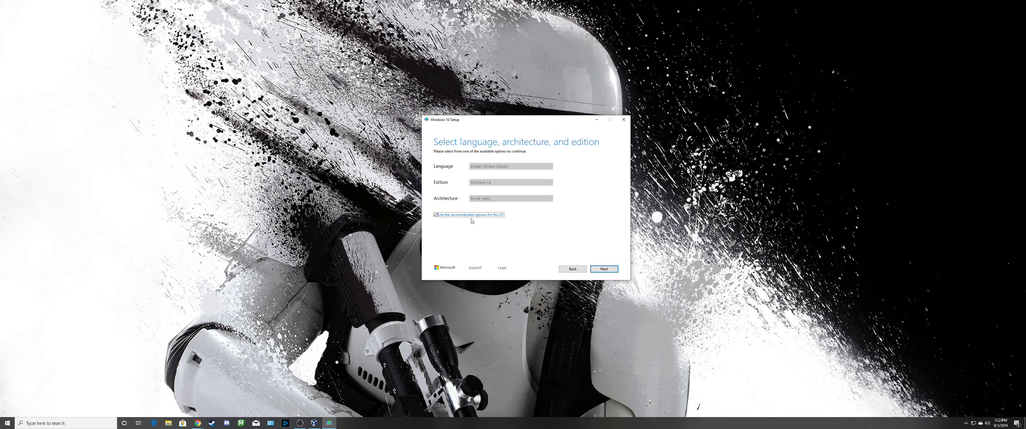
key("Return")
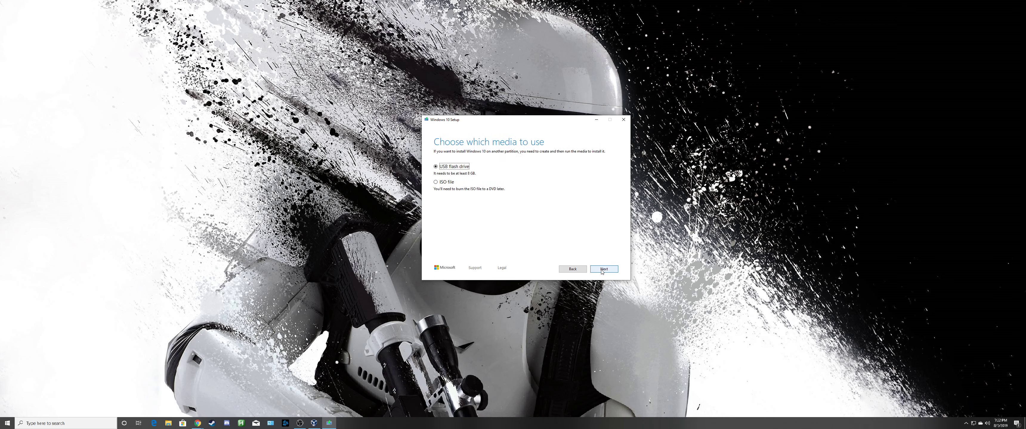
left_click(437, 181)
left_click(604, 269)
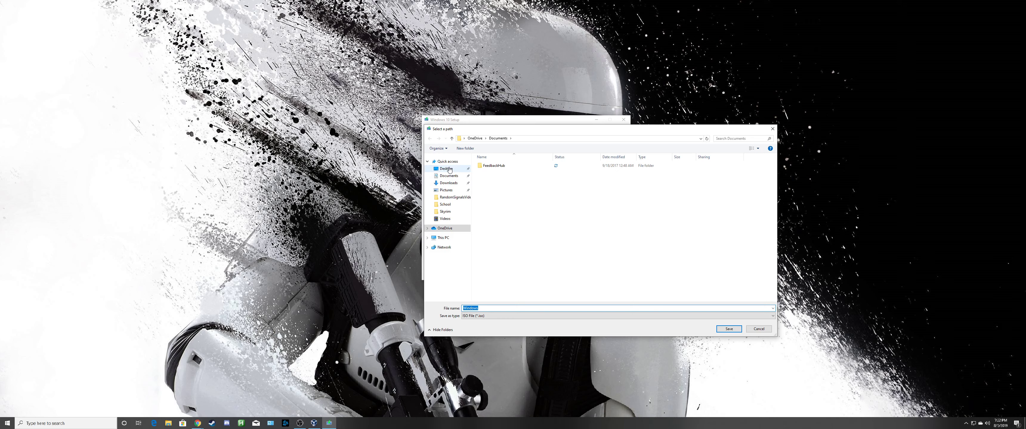
left_click(446, 168)
left_click(734, 329)
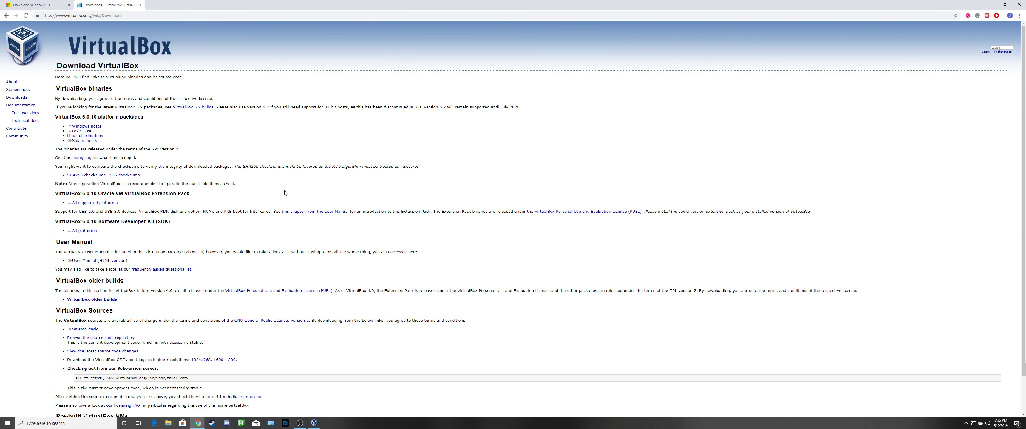
- Locate the Windows hosts package on the VirtualBox download page and put the browser away
triple_click(92, 127)
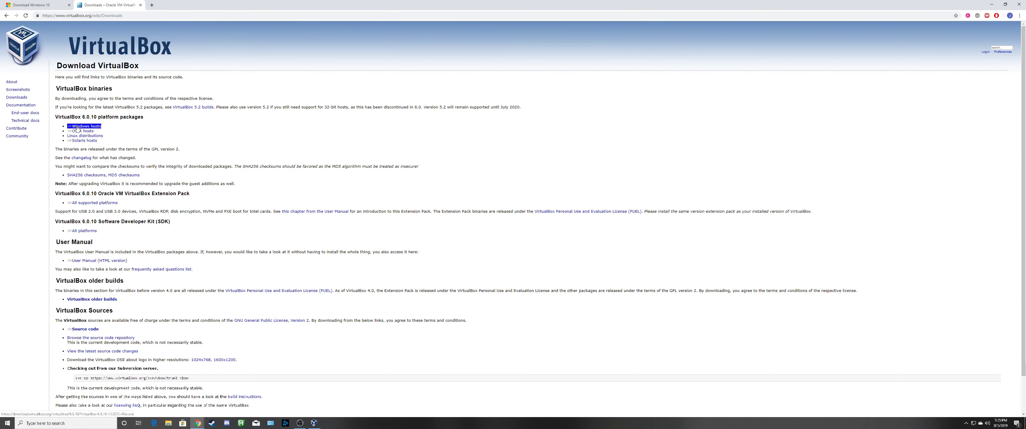
left_click_drag(66, 127, 101, 127)
left_click(295, 131)
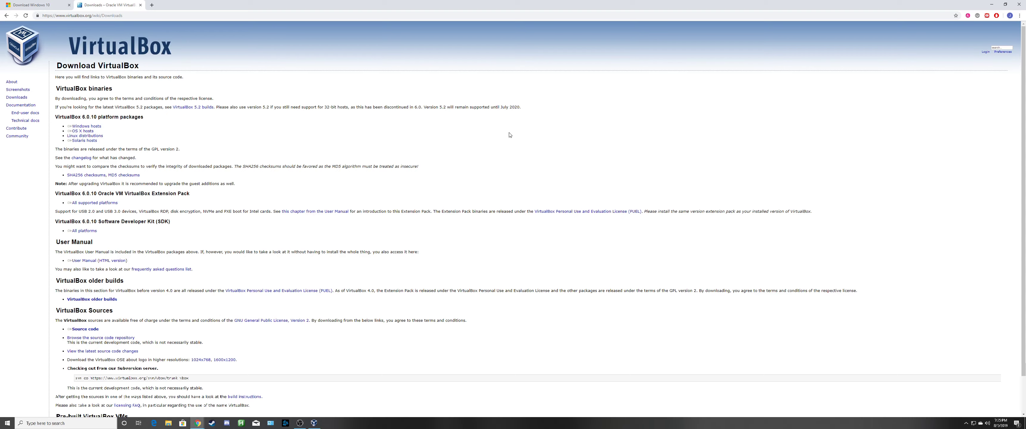
left_click(997, 5)
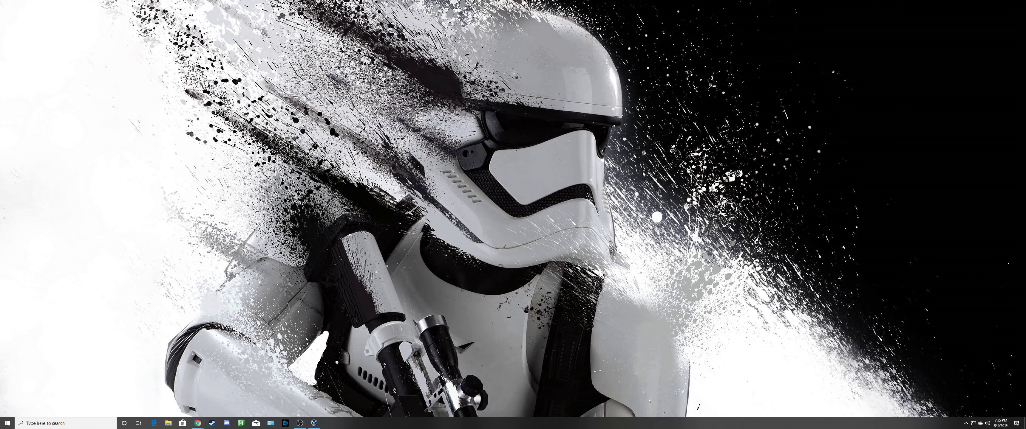
- Switch to Oracle VM VirtualBox Manager and start a new virtual machine named Virtual Machine
left_click(314, 423)
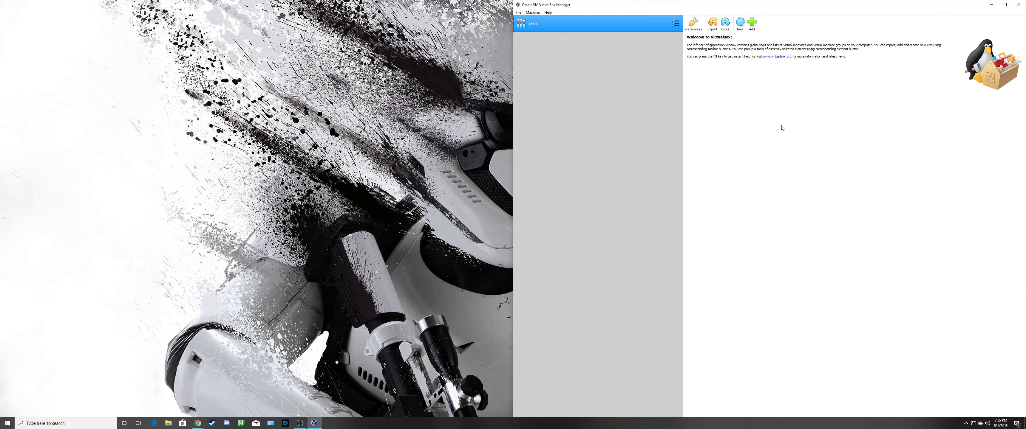
left_click(739, 23)
type("Virtual")
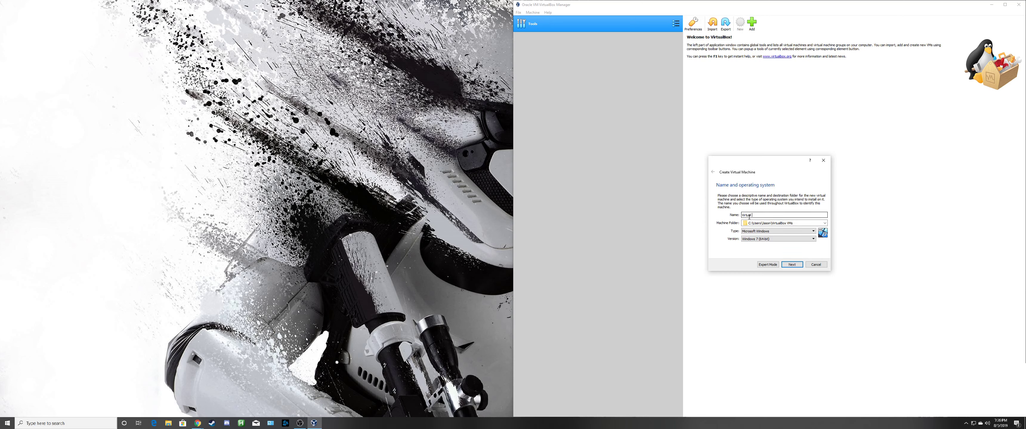
type(" Machine")
- Set the new machine's type to Microsoft Windows and its version to Windows 10 (64-bit)
left_click(756, 232)
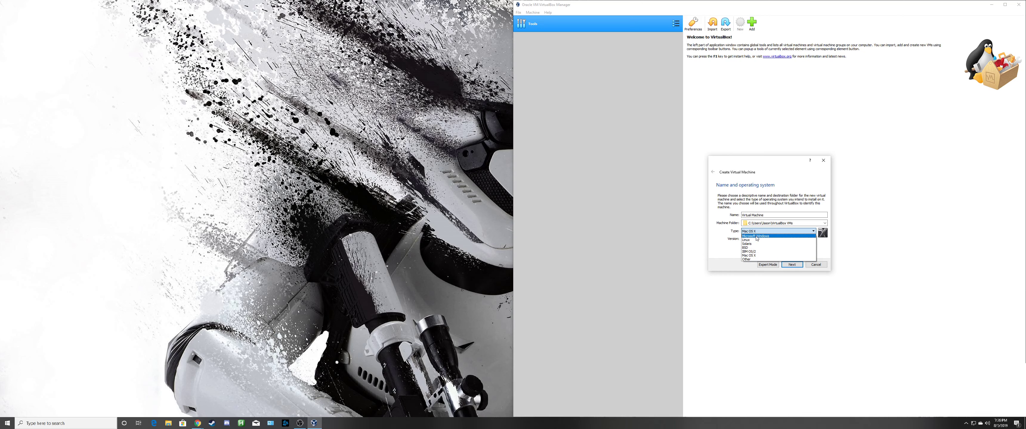
left_click(756, 236)
left_click(767, 239)
scroll(771, 270, "down", 4)
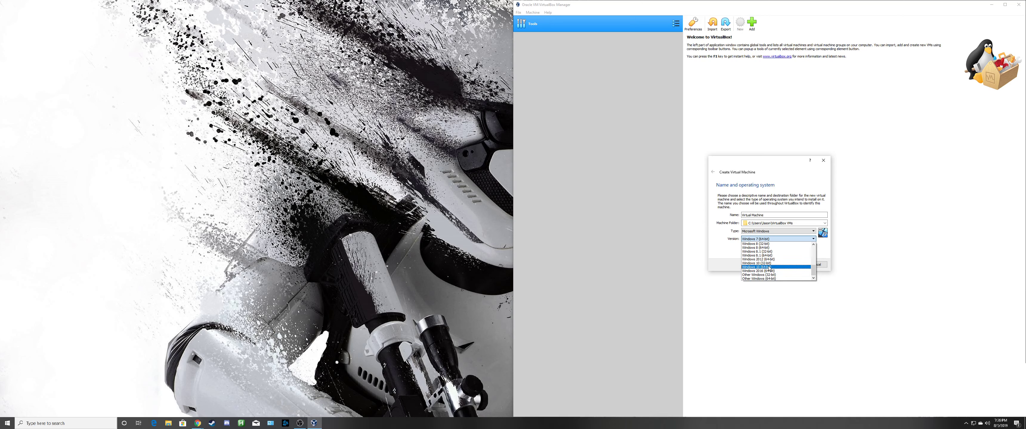
left_click(769, 268)
left_click(792, 265)
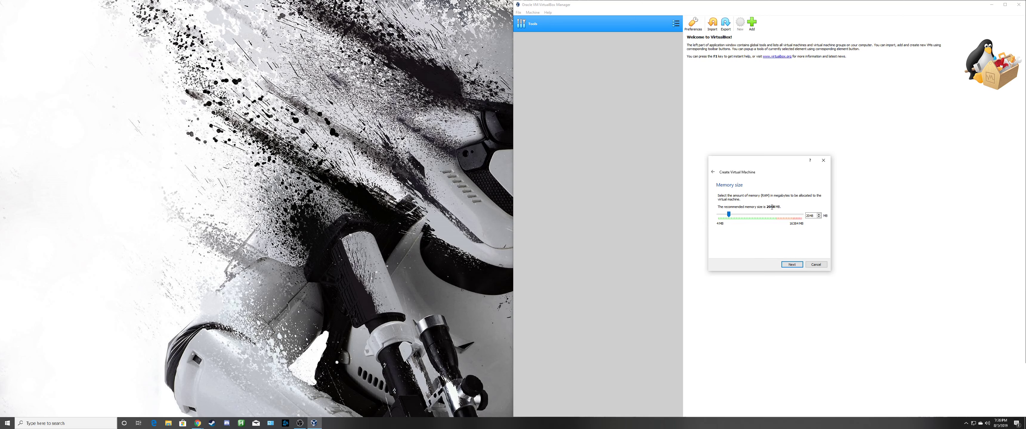
- Accept 2048 MB of memory and choose a new dynamically allocated VDI virtual hard disk
left_click(791, 265)
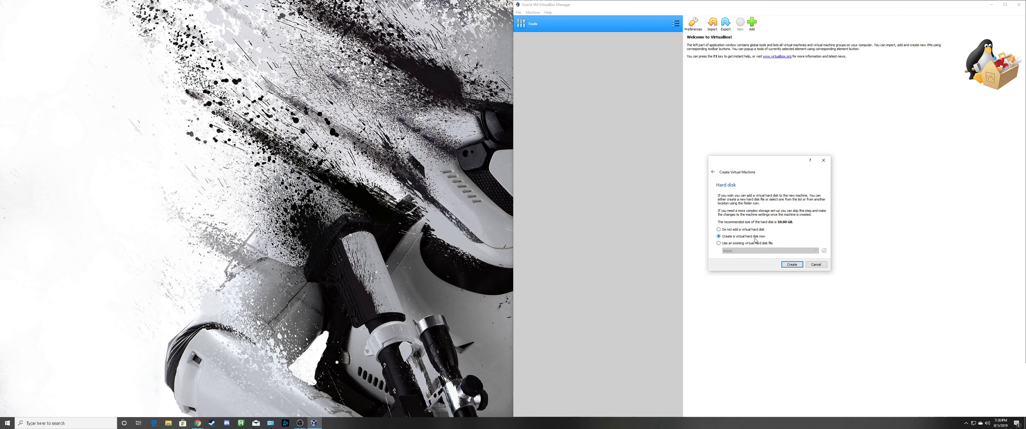
left_click(791, 263)
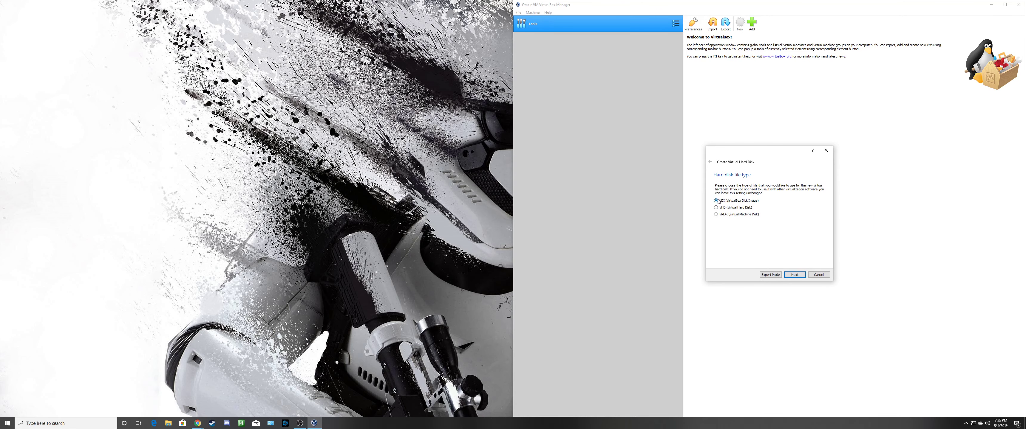
left_click(795, 275)
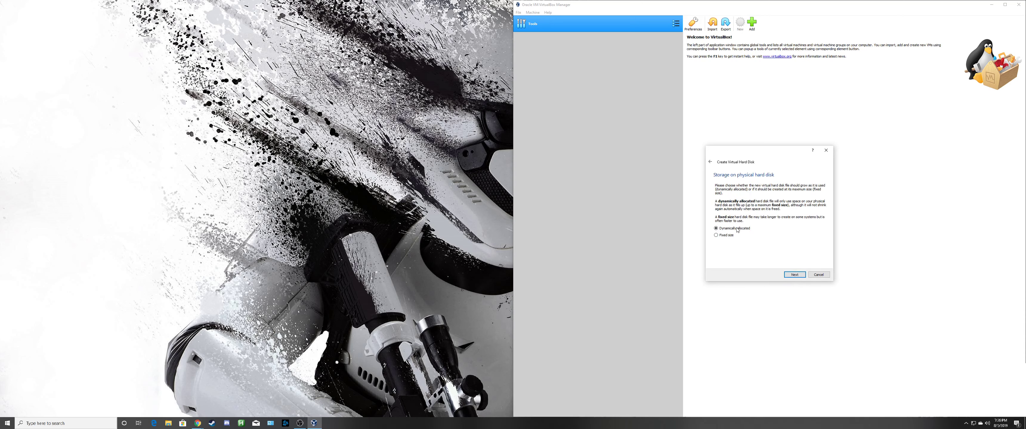
left_click(794, 275)
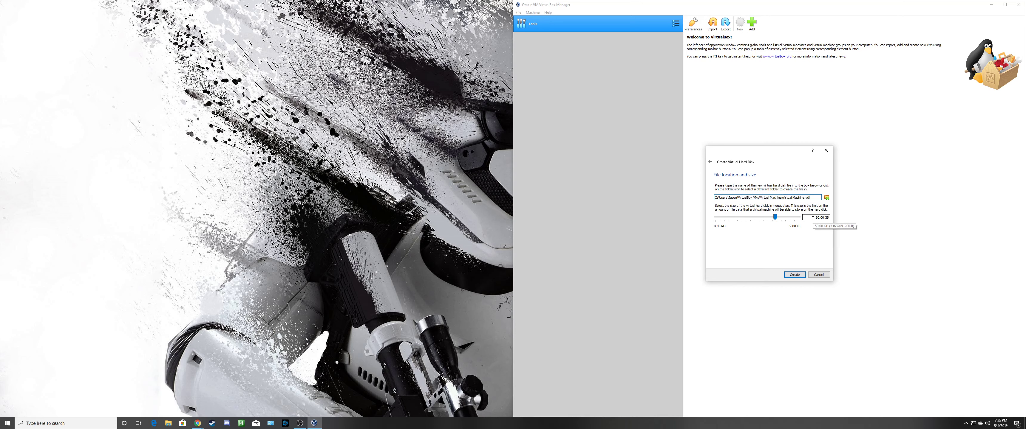
- Set the virtual hard disk's size to 20 GB and create it
left_click_drag(812, 219, 845, 219)
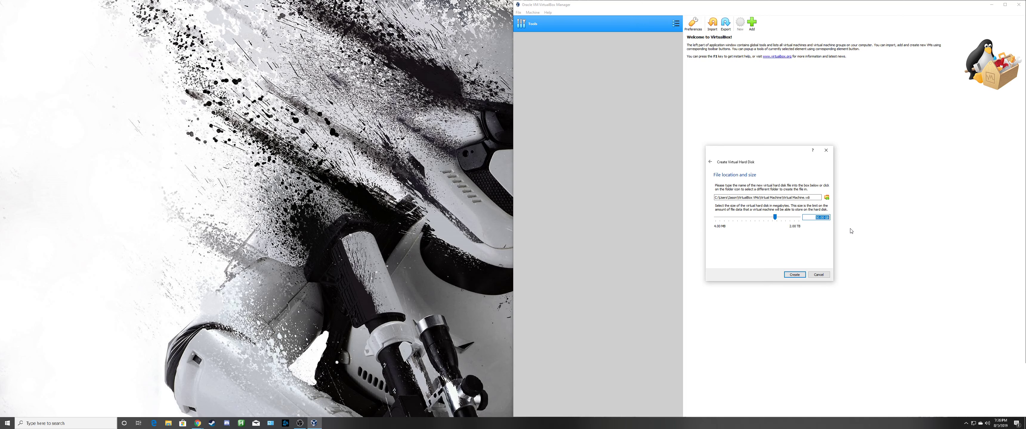
type("20GB")
left_click(796, 275)
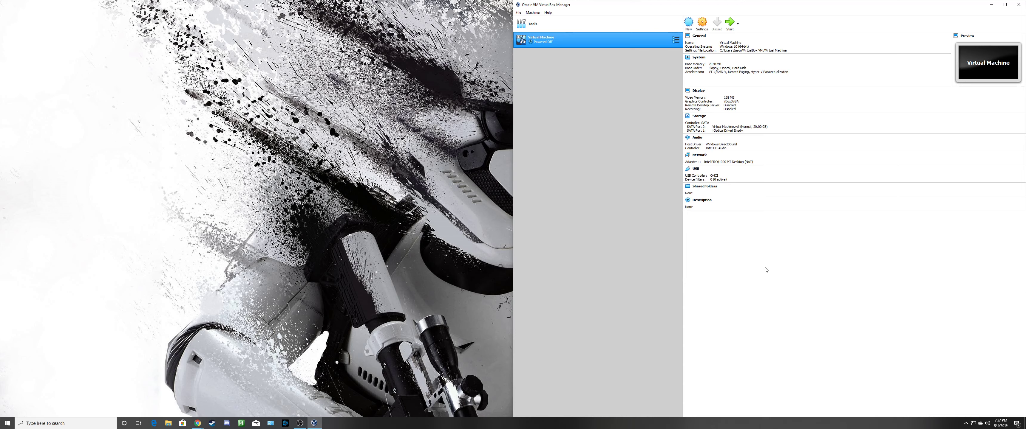
- Add an optical drive to the machine's SATA controller, loaded with the Windows ISO from the Desktop
left_click(699, 116)
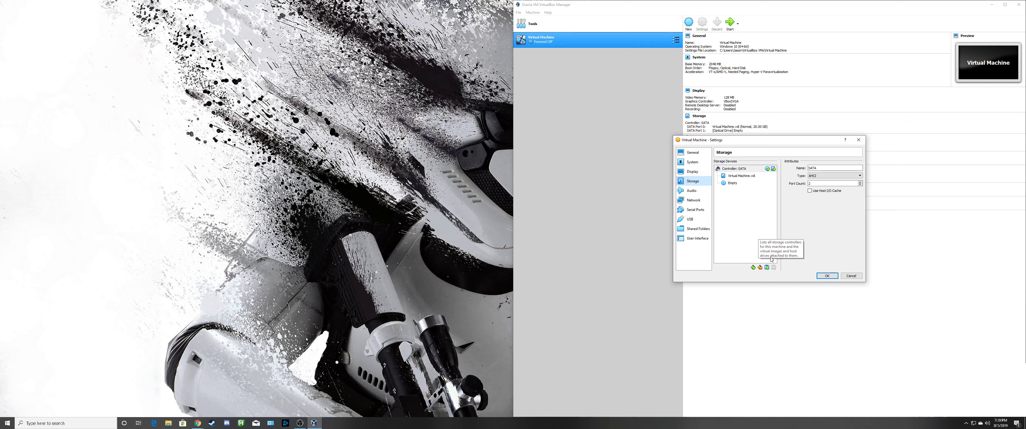
left_click(767, 267)
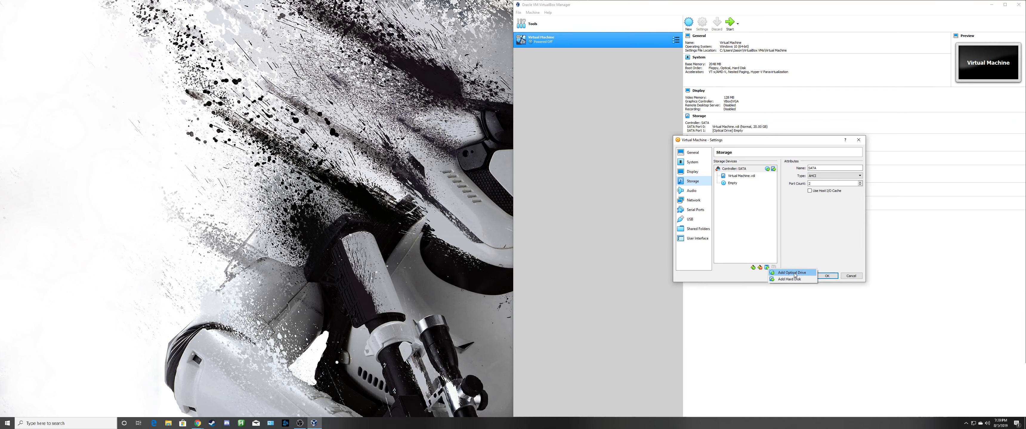
left_click(794, 274)
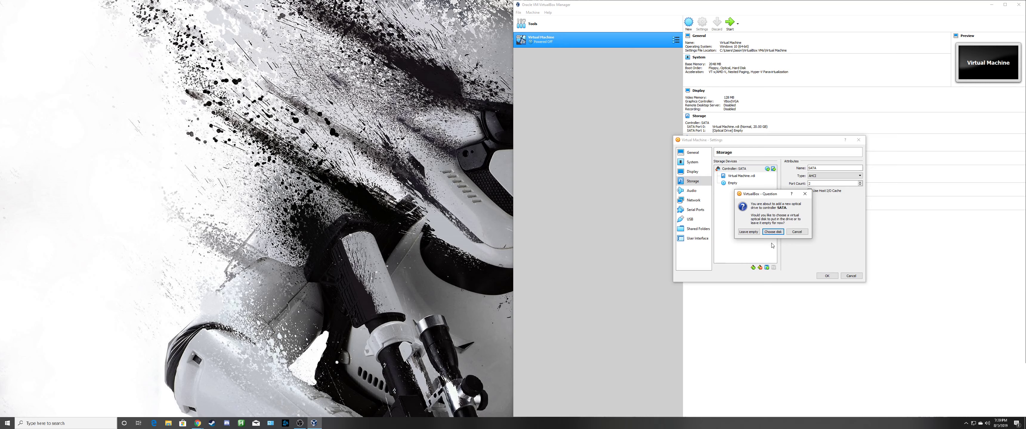
left_click(773, 232)
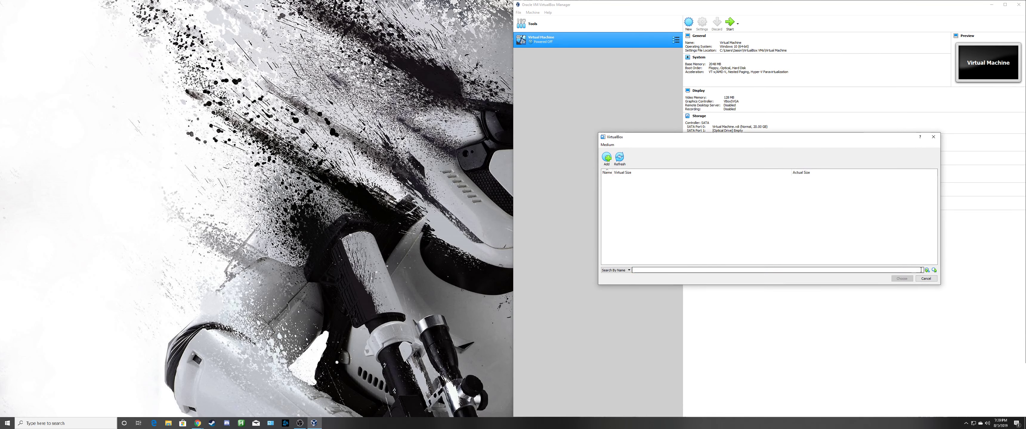
left_click(607, 157)
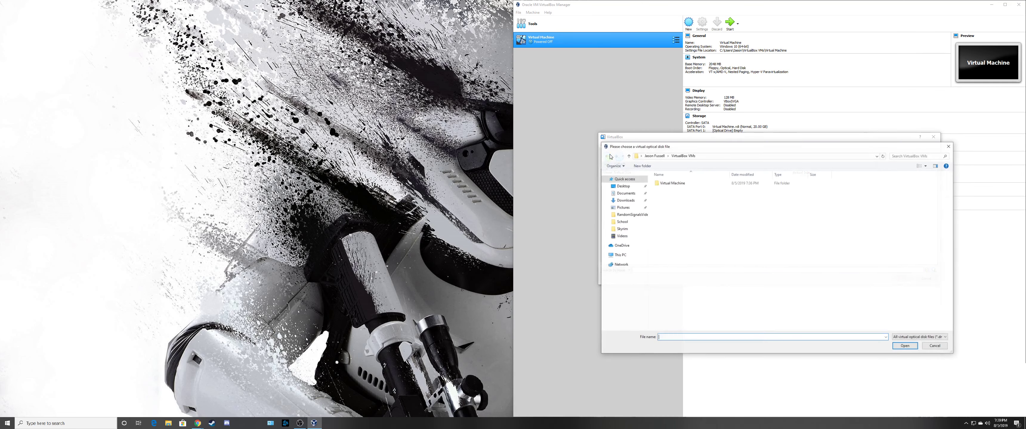
left_click(630, 186)
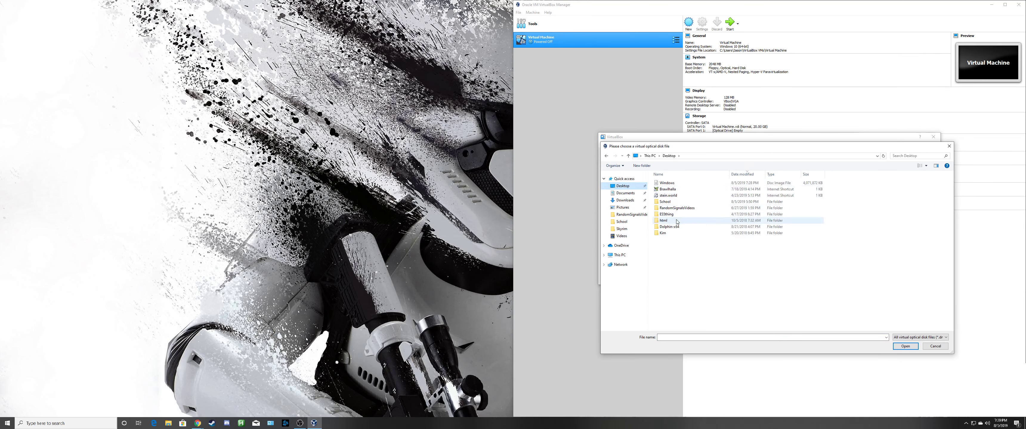
left_click(745, 184)
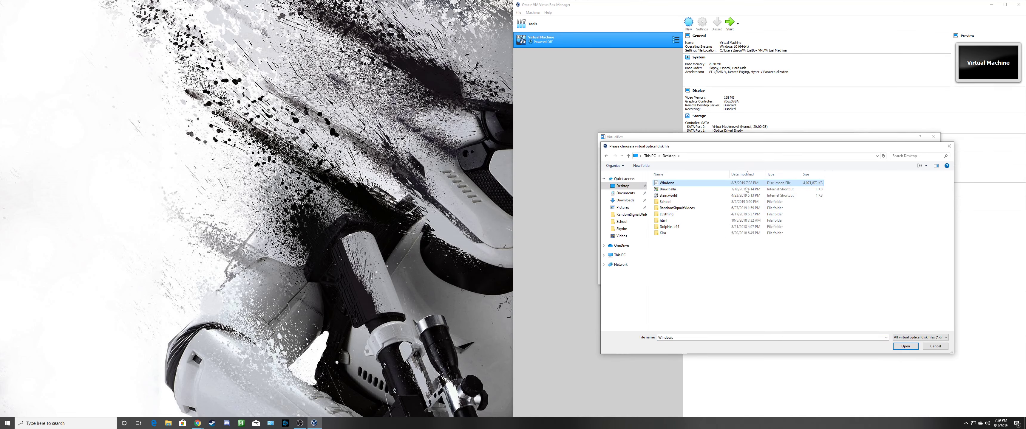
left_click(905, 346)
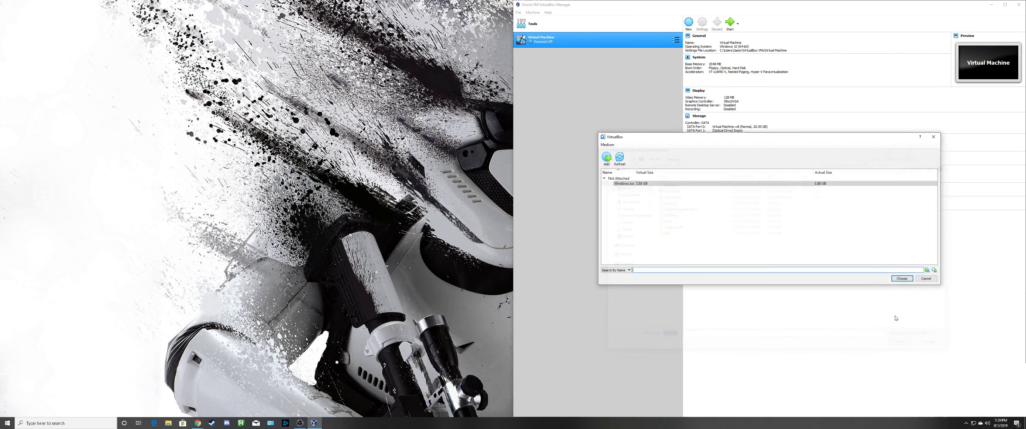
left_click(901, 278)
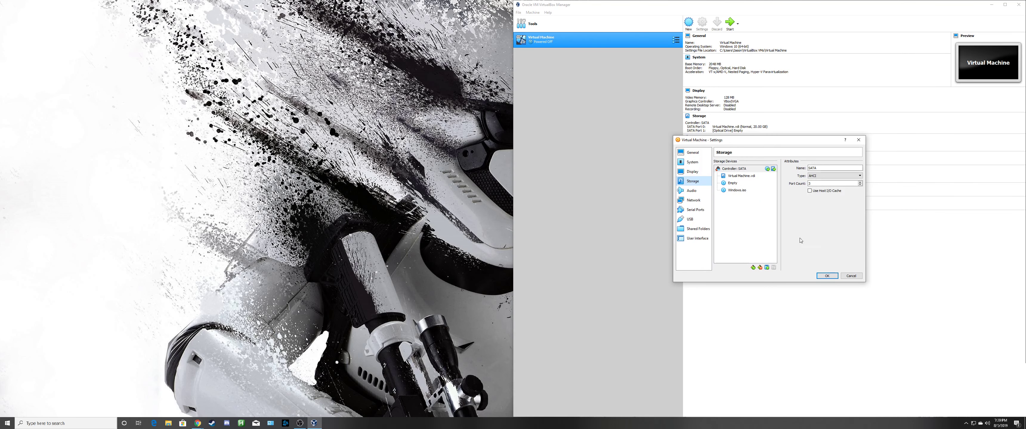
- Remove the empty optical drive from the SATA controller
left_click(732, 183)
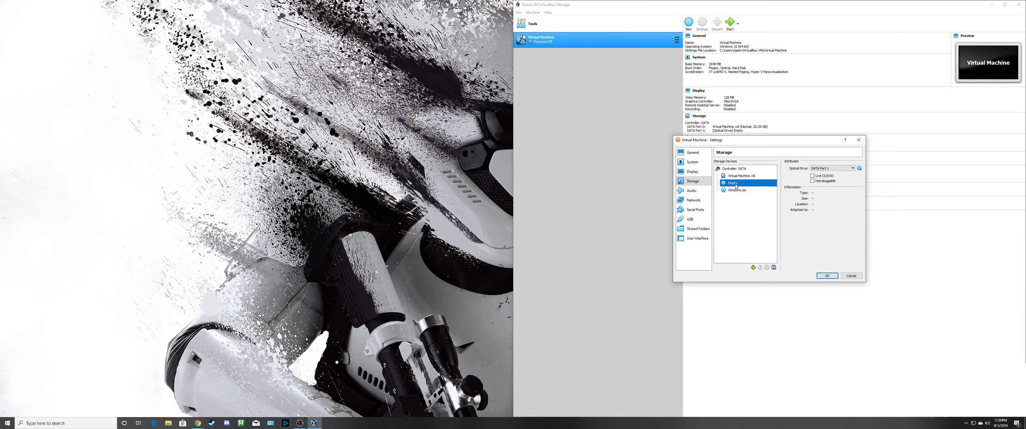
right_click(735, 186)
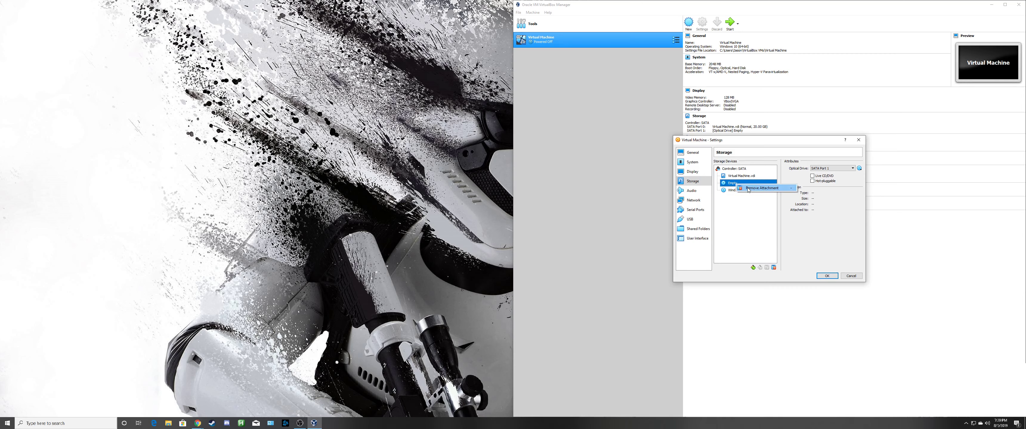
left_click(749, 188)
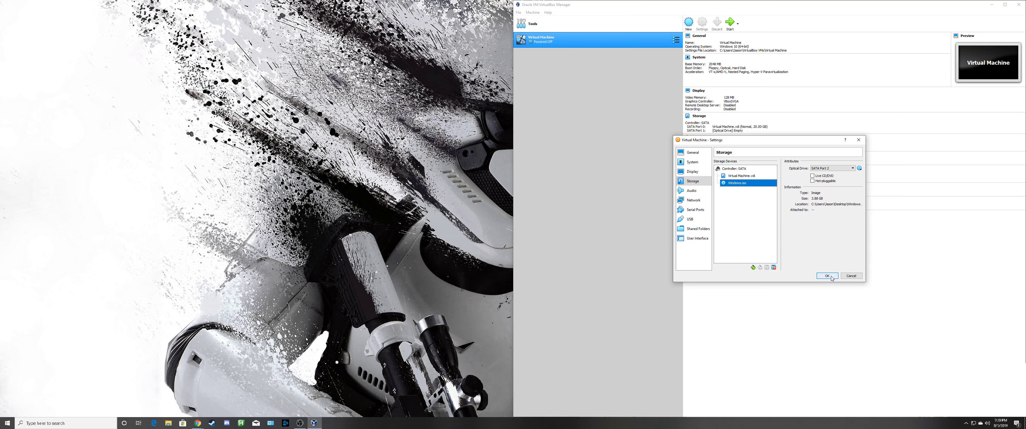
- Review the virtual machine's General, System, Display, Storage, Audio and Network settings
left_click(692, 163)
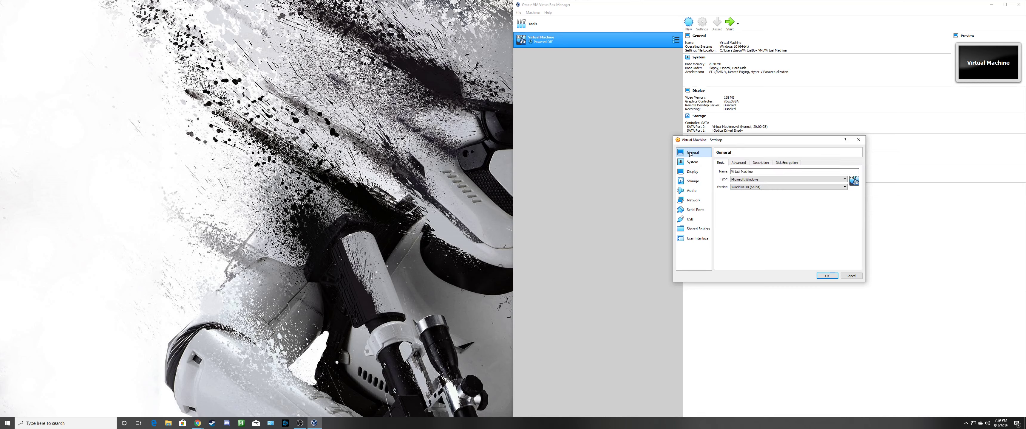
left_click(692, 172)
left_click(693, 182)
left_click(691, 191)
left_click(693, 202)
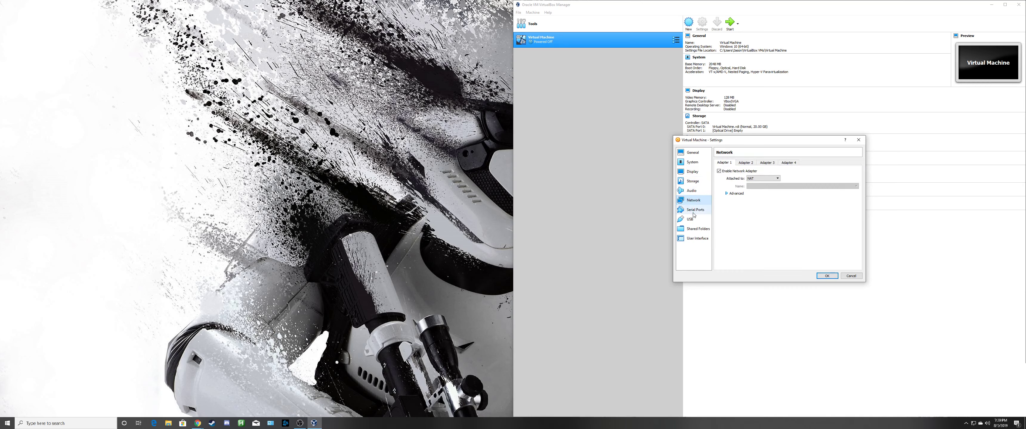